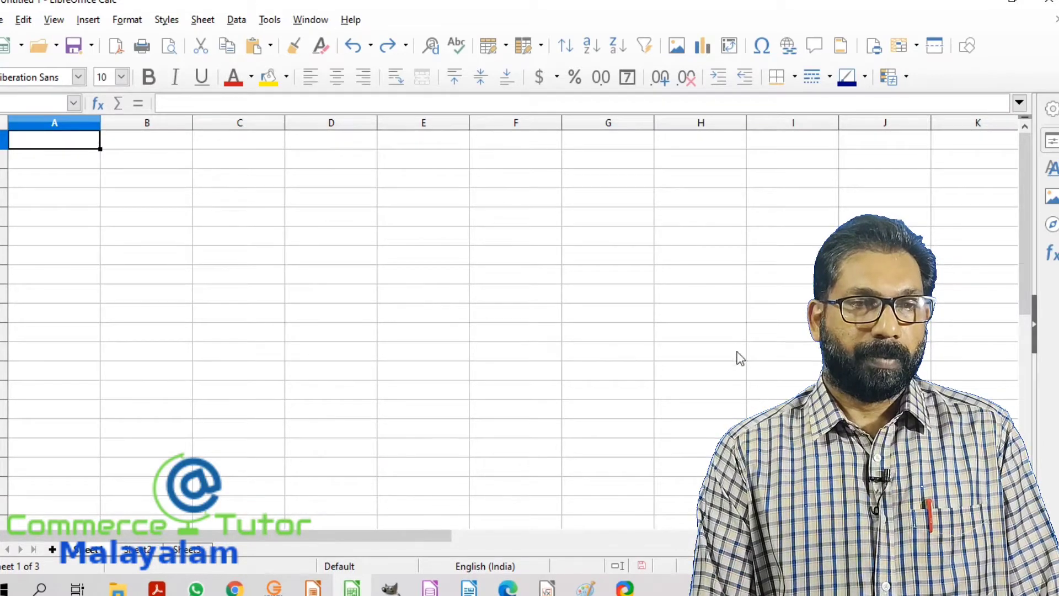
Open Sheet3 with the filled-in March 2020 sales report.
left_click(137, 552)
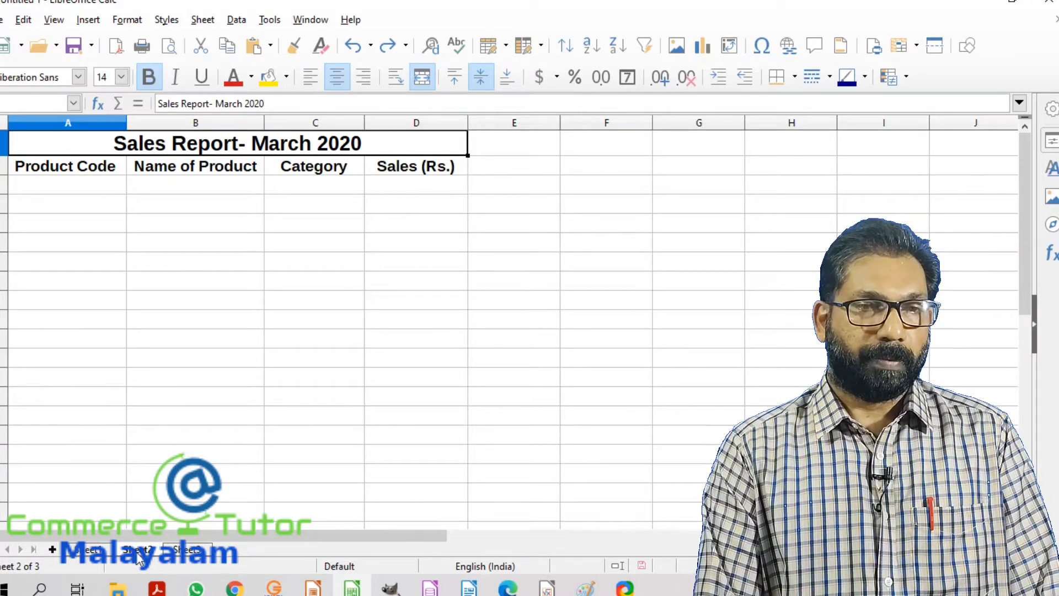
left_click(188, 551)
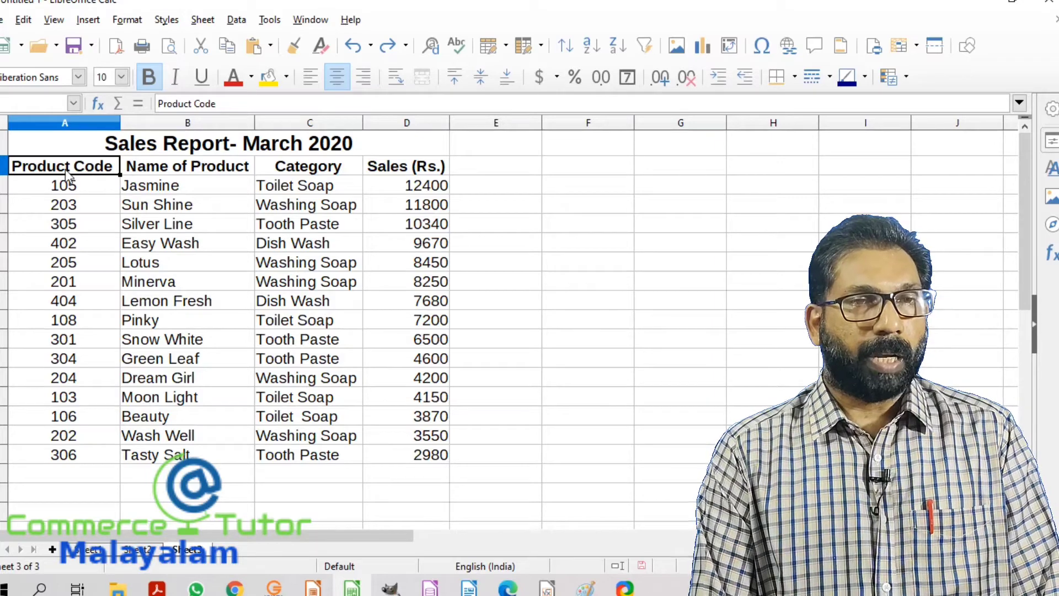
Start a pivot table using the sales data in A2:D17, including the headings, as the current selection.
left_click_drag(65, 170, 394, 452)
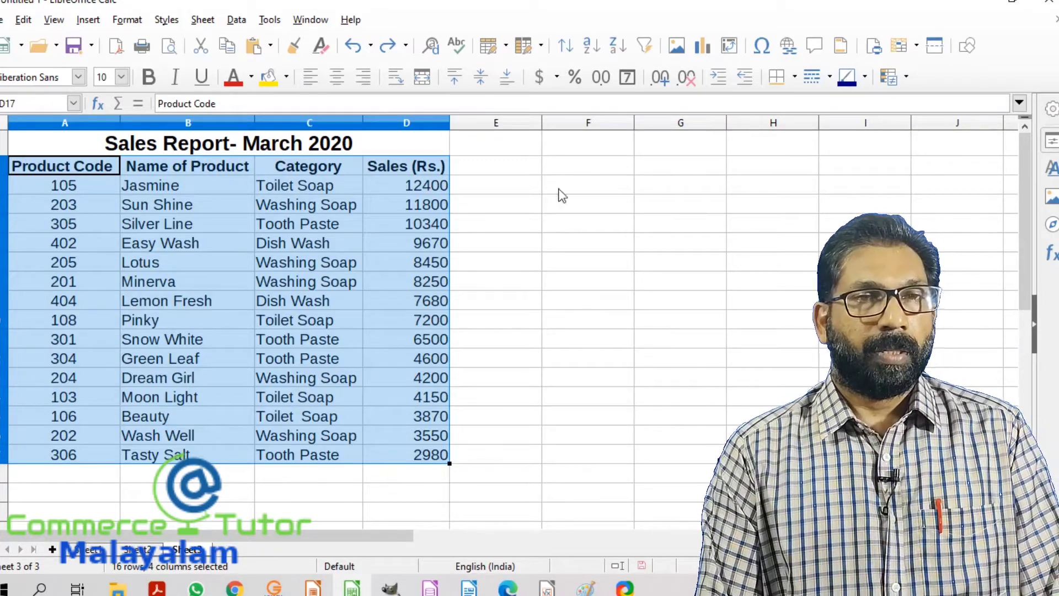
left_click(237, 18)
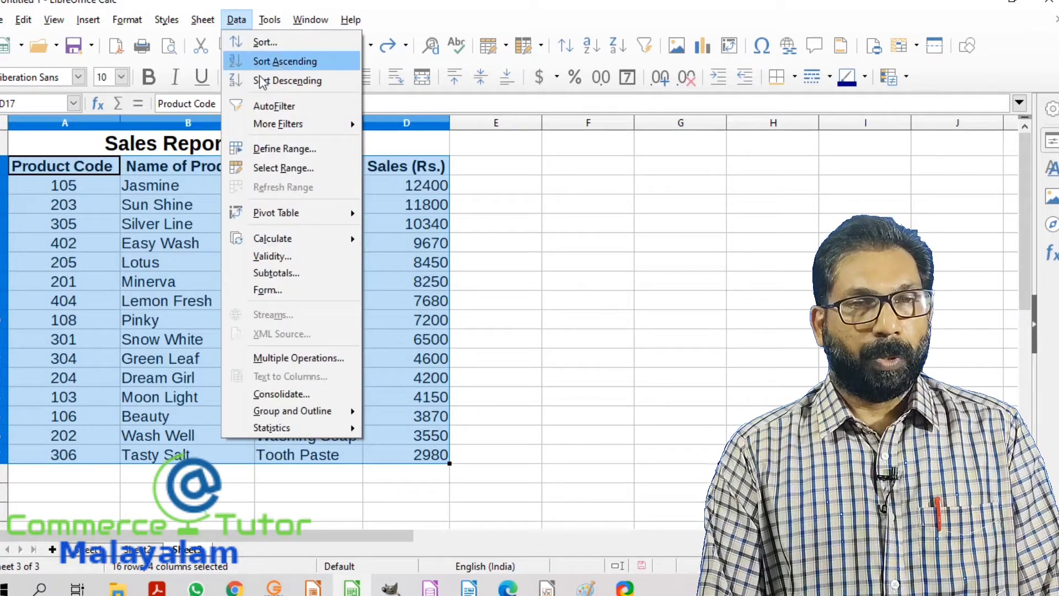
mouse_move(288, 224)
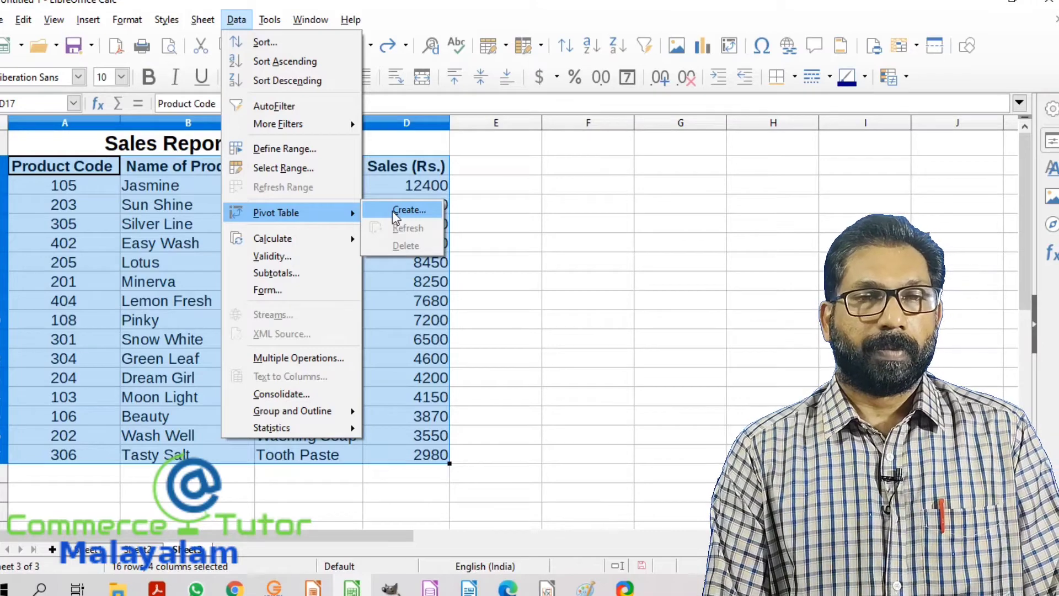
left_click(395, 216)
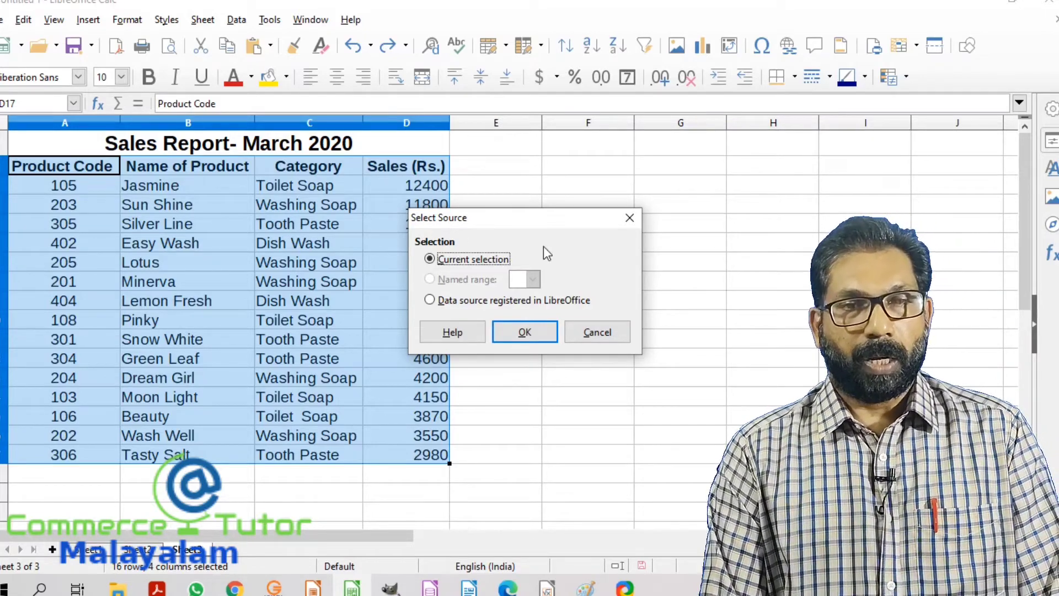
left_click(517, 333)
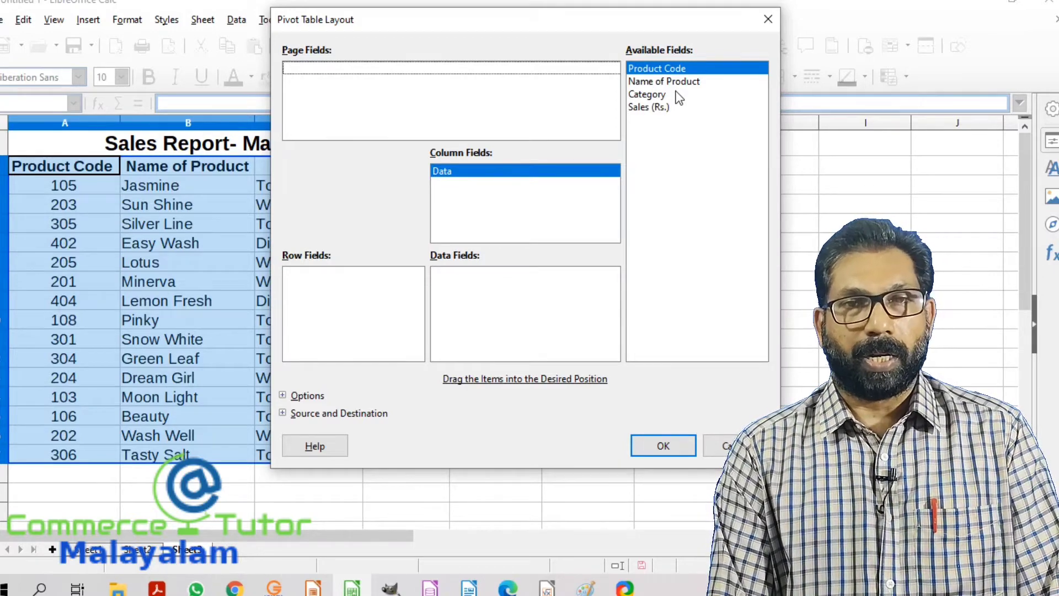
Create the pivot table with Category as column field, Product Code and Name of Product as row fields, and Sales (Rs.) as data field.
left_click(646, 97)
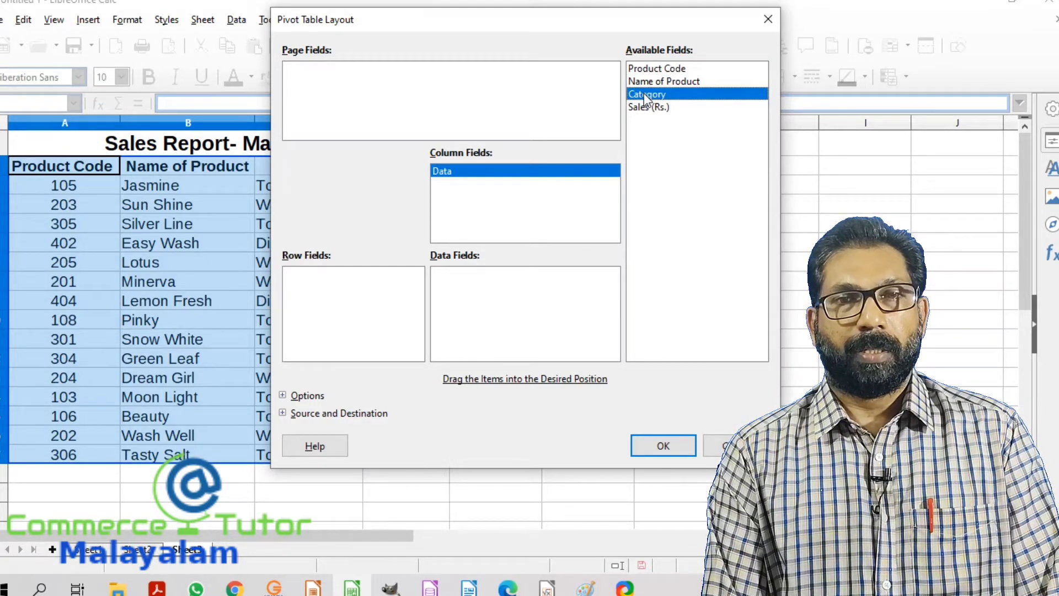
left_click_drag(646, 99, 509, 186)
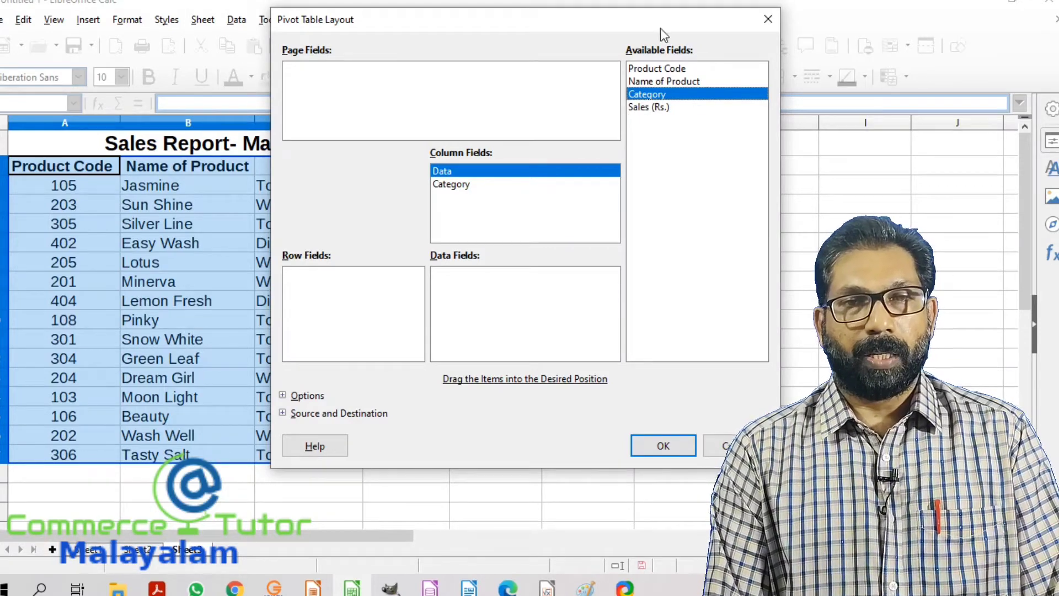
left_click(639, 70)
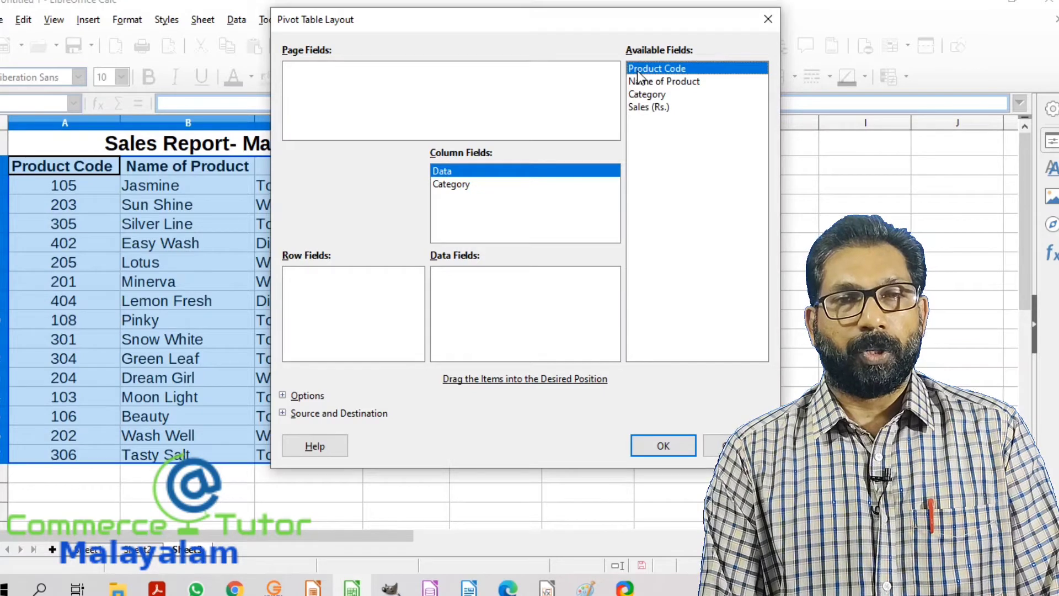
left_click_drag(638, 71, 360, 283)
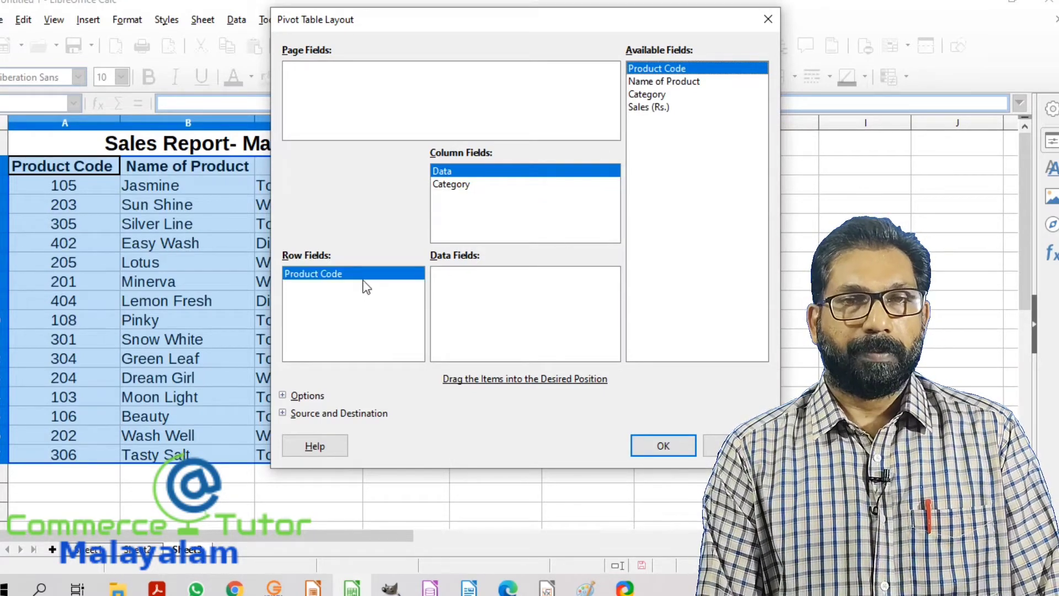
left_click(671, 84)
left_click_drag(673, 87, 359, 303)
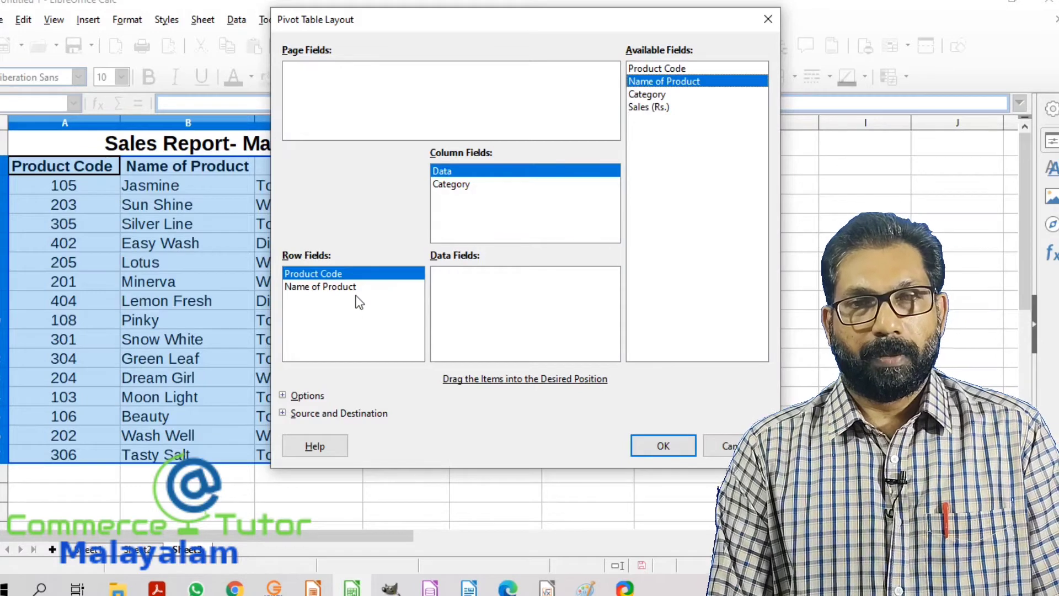
left_click(655, 108)
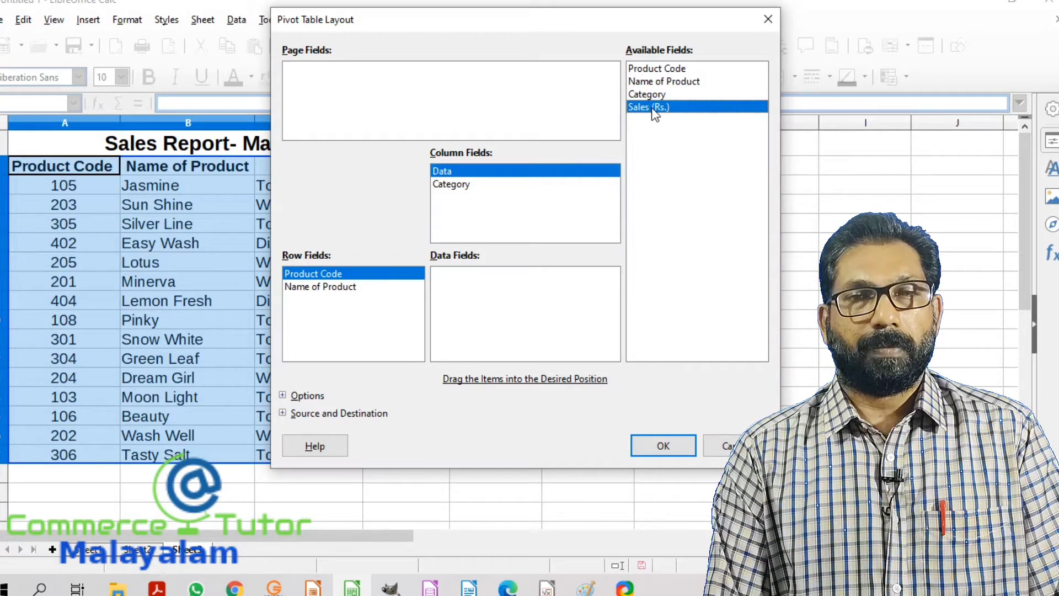
left_click_drag(654, 111, 498, 291)
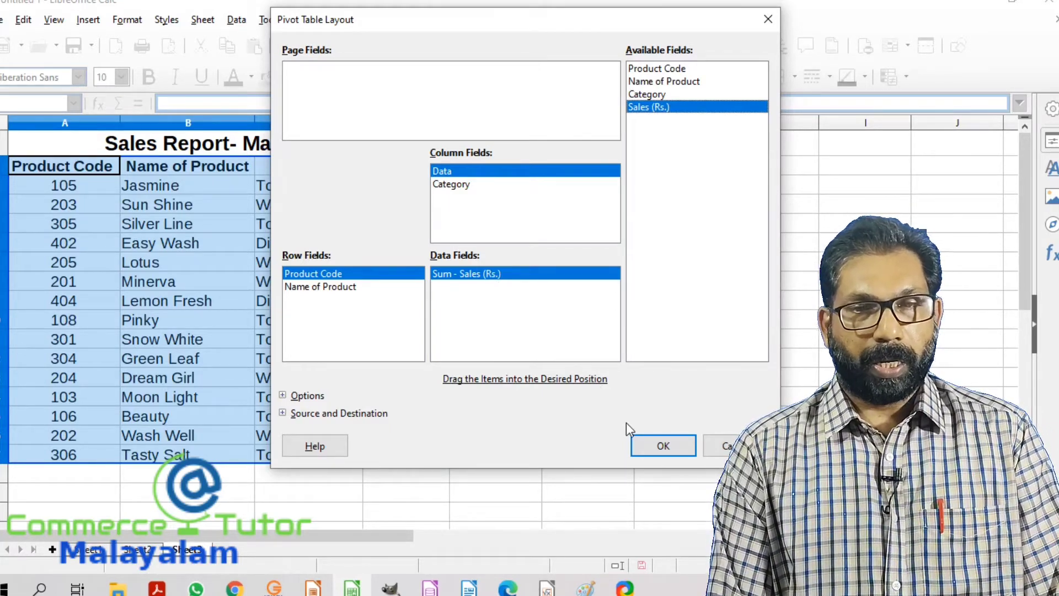
left_click(677, 443)
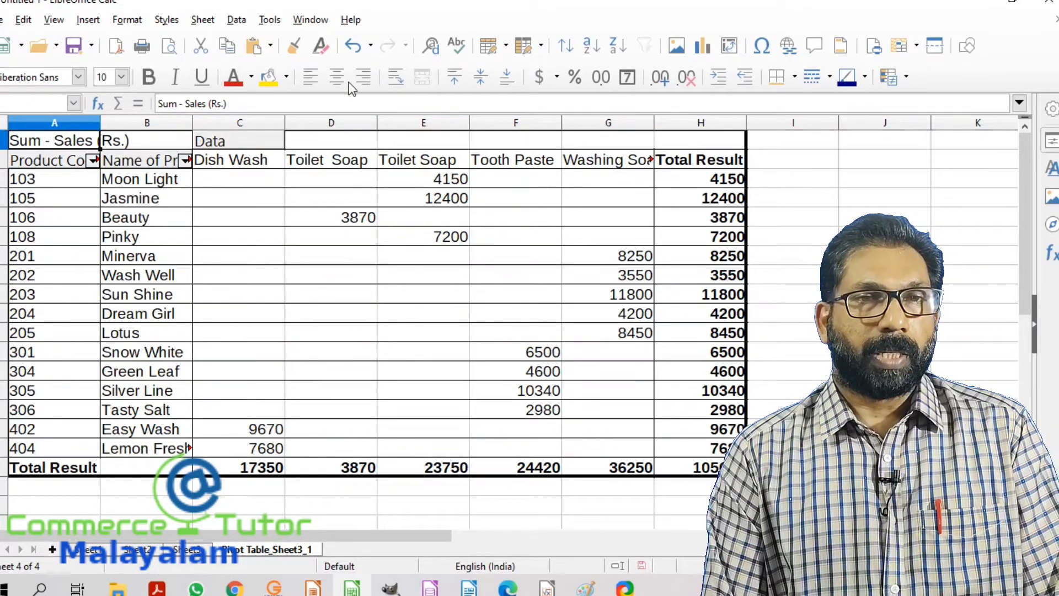
Undo the pivot table creation and return to the source data on Sheet3.
left_click(349, 53)
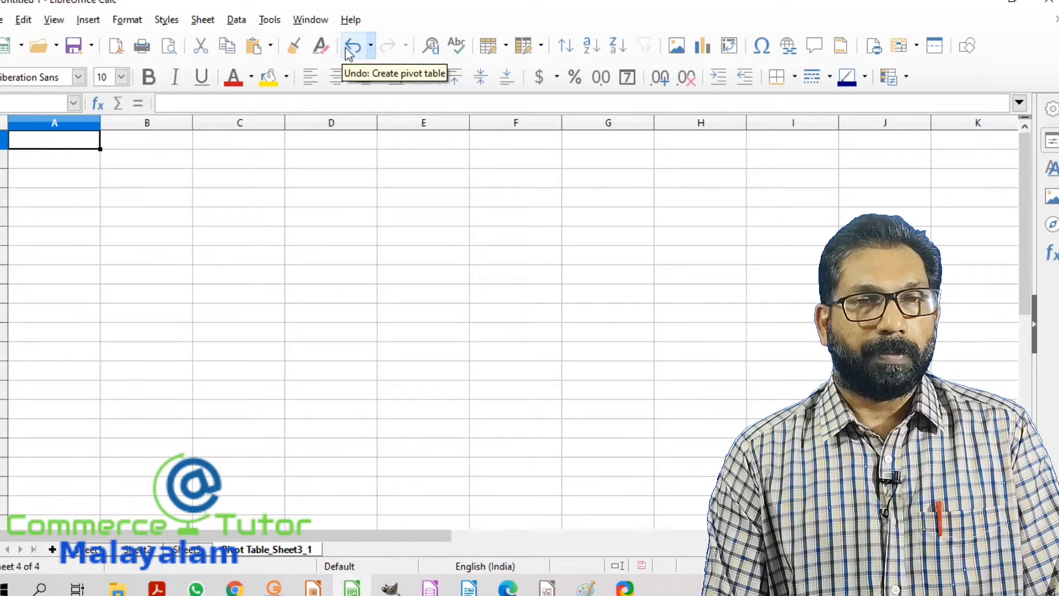
mouse_move(118, 589)
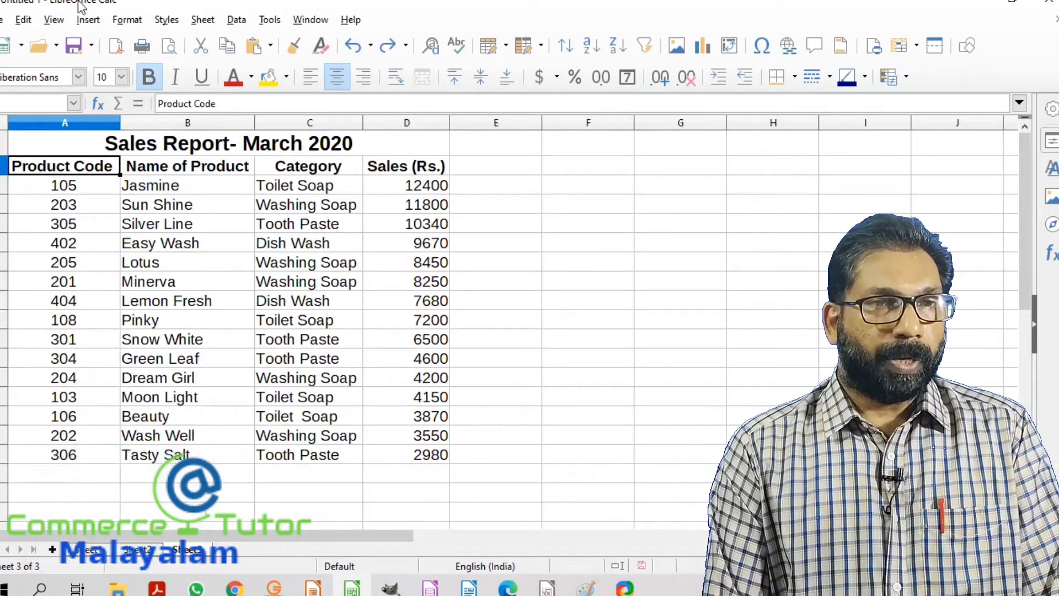
Select the sales data A2:D17 on Sheet3 and start a new pivot table from the current selection.
left_click_drag(57, 165, 391, 456)
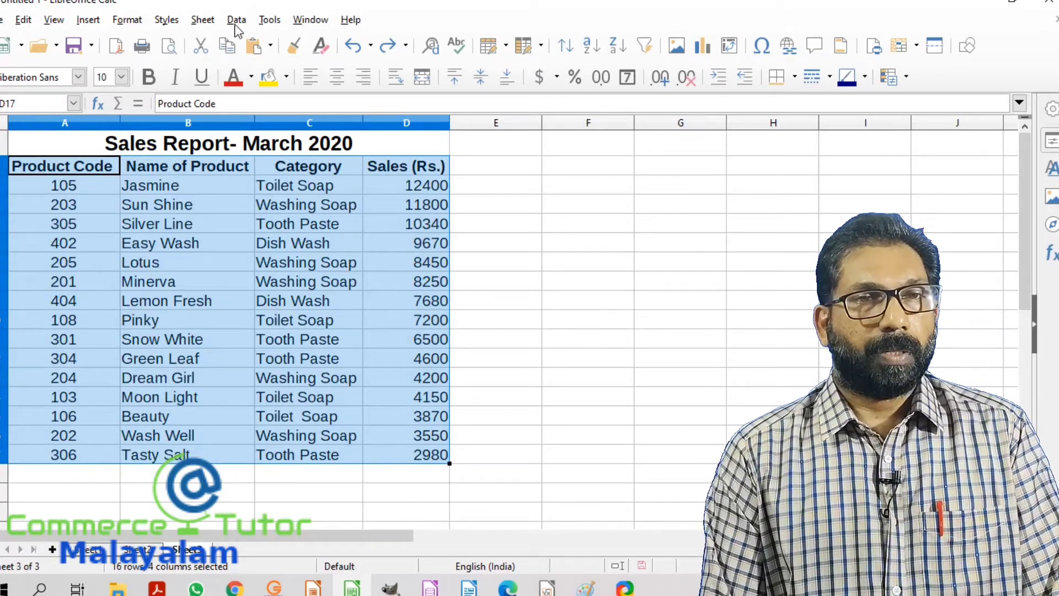
left_click(236, 20)
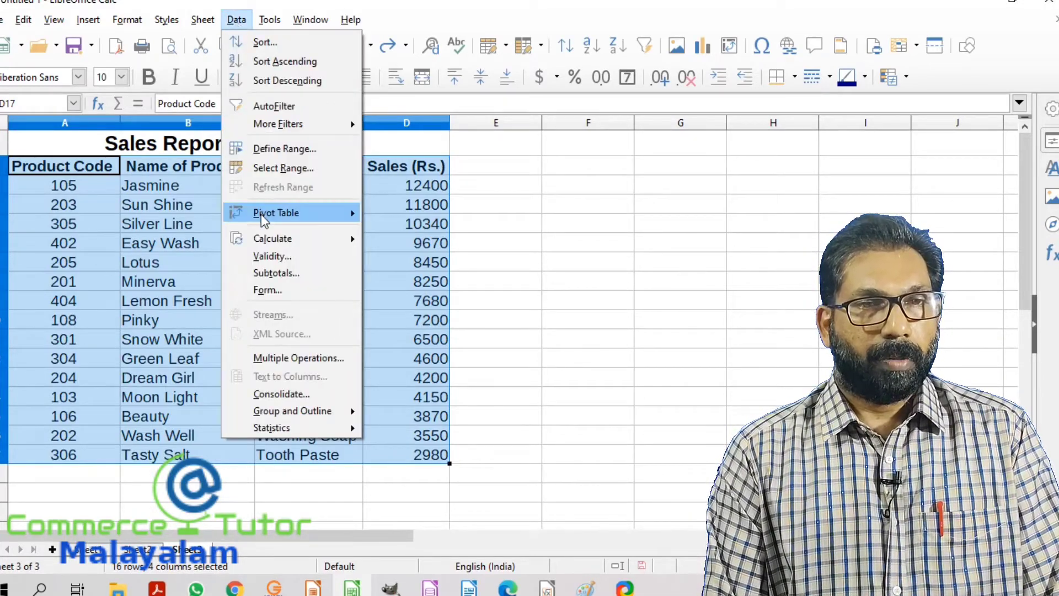
mouse_move(263, 216)
left_click(387, 215)
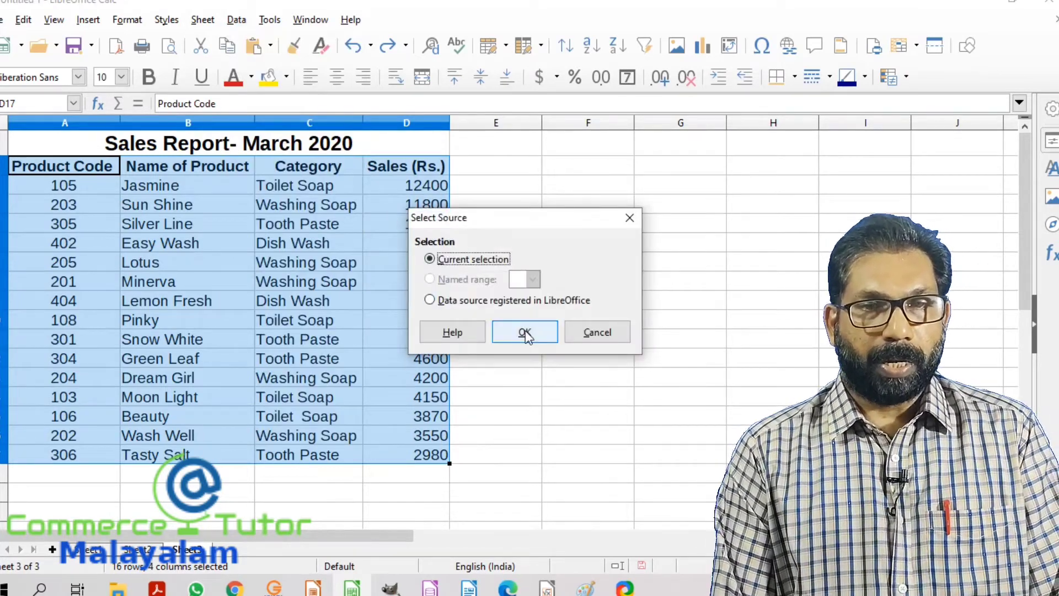
left_click(524, 331)
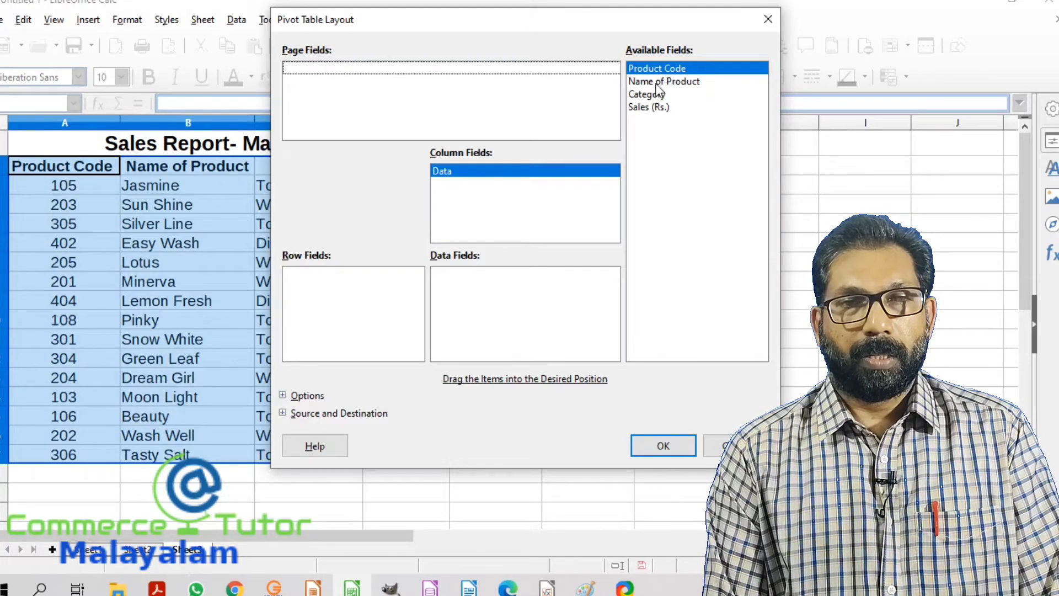
Assign Category to the column fields, Product Code and Name of Product to the row fields, and Sales (Rs.) to the data fields.
left_click_drag(650, 96, 444, 187)
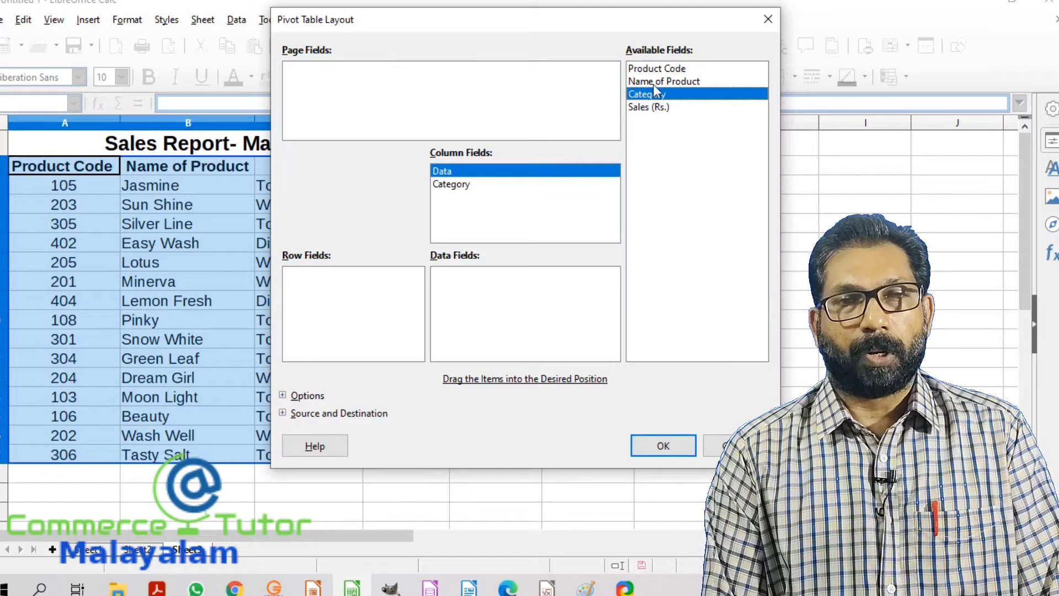
left_click_drag(659, 74, 332, 299)
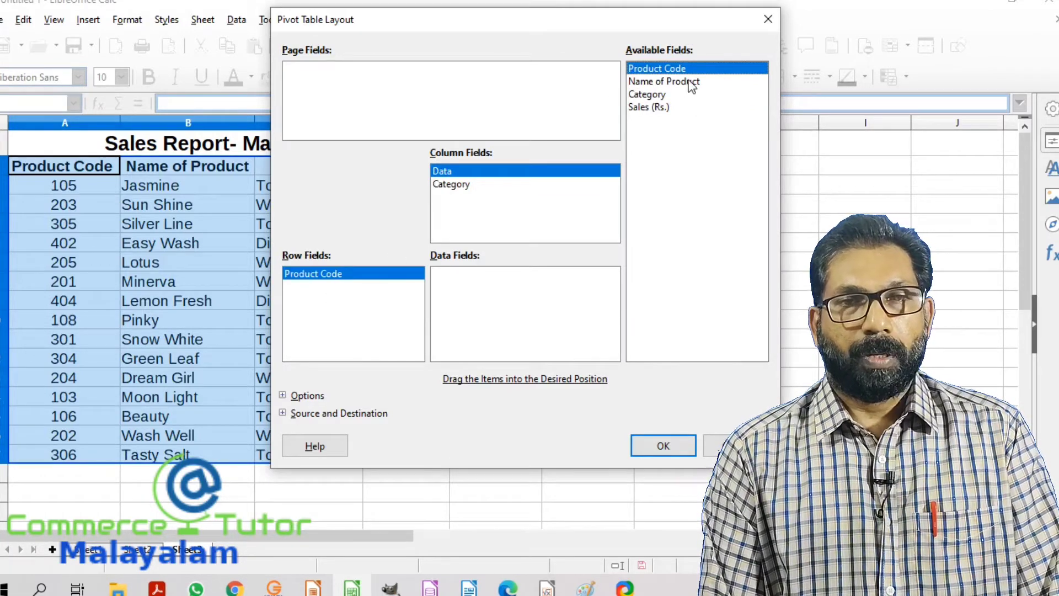
left_click_drag(682, 81, 374, 286)
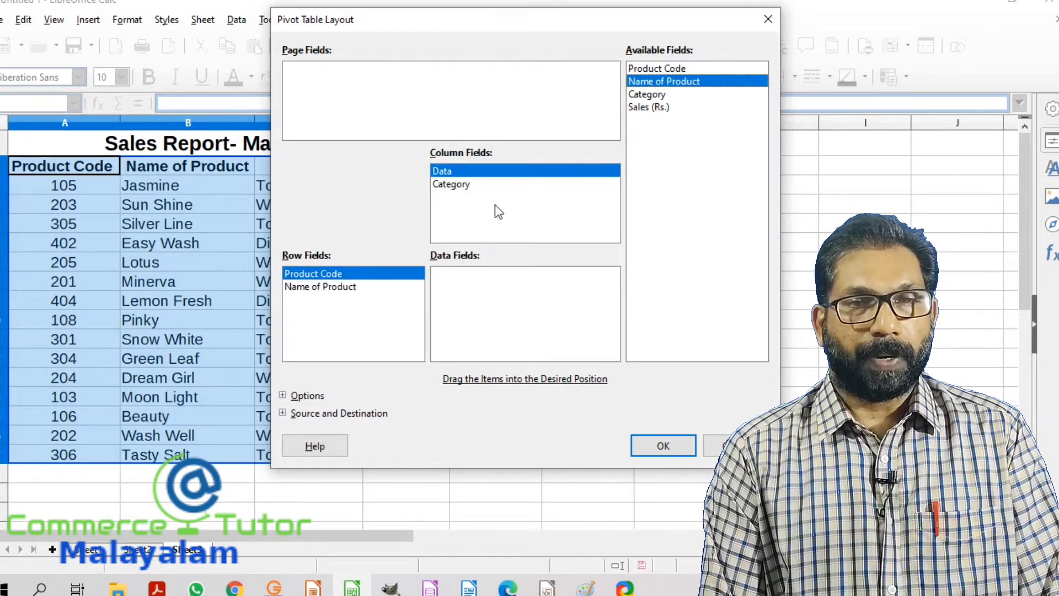
left_click_drag(644, 112, 476, 293)
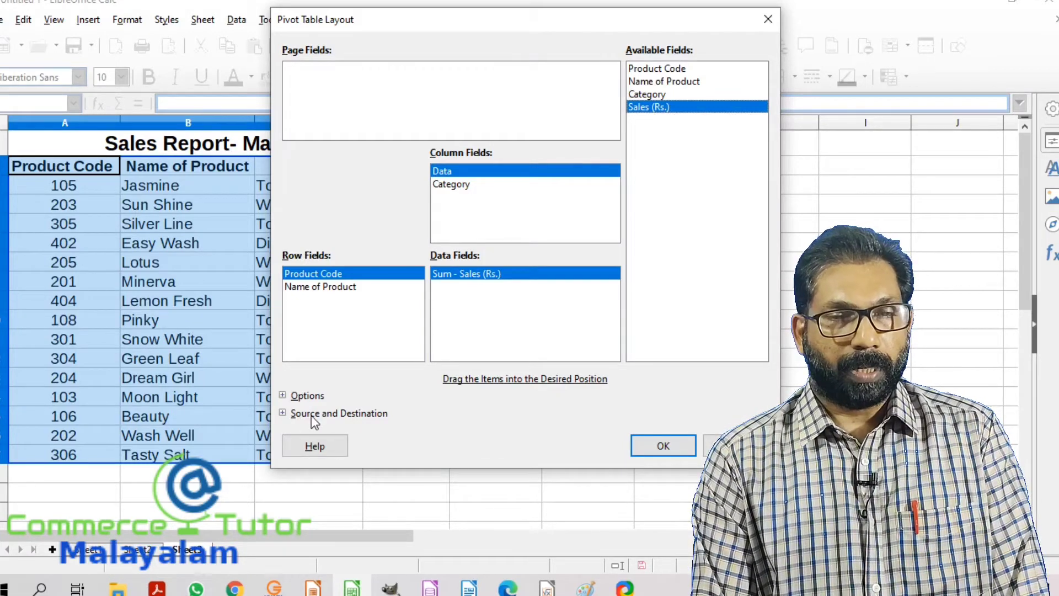
Set the pivot table's destination to cell F2 on Sheet3 and create it there, accepting the overwrite of existing contents.
left_click(314, 415)
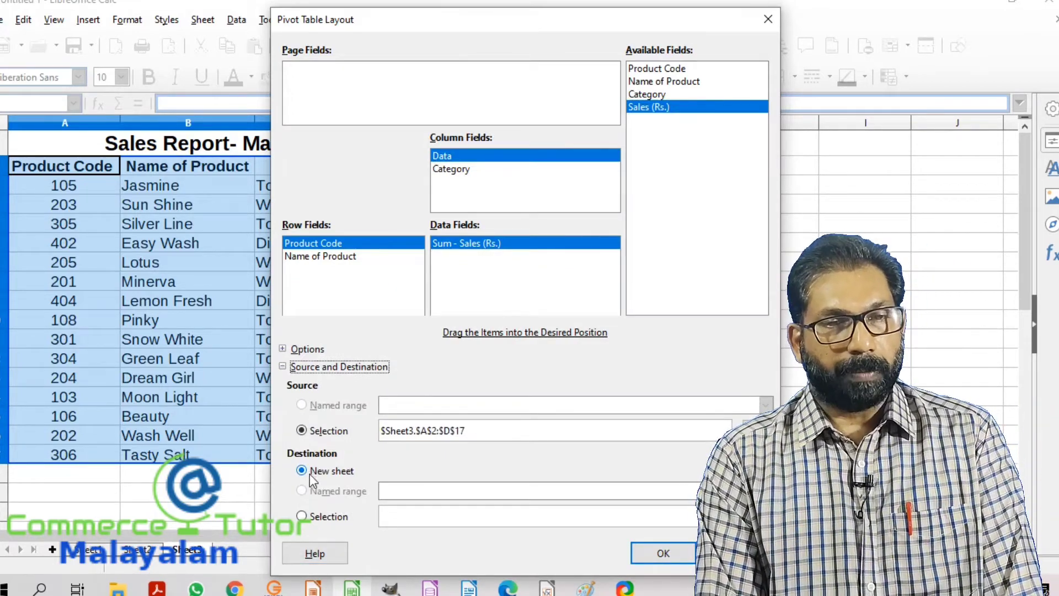
left_click(302, 516)
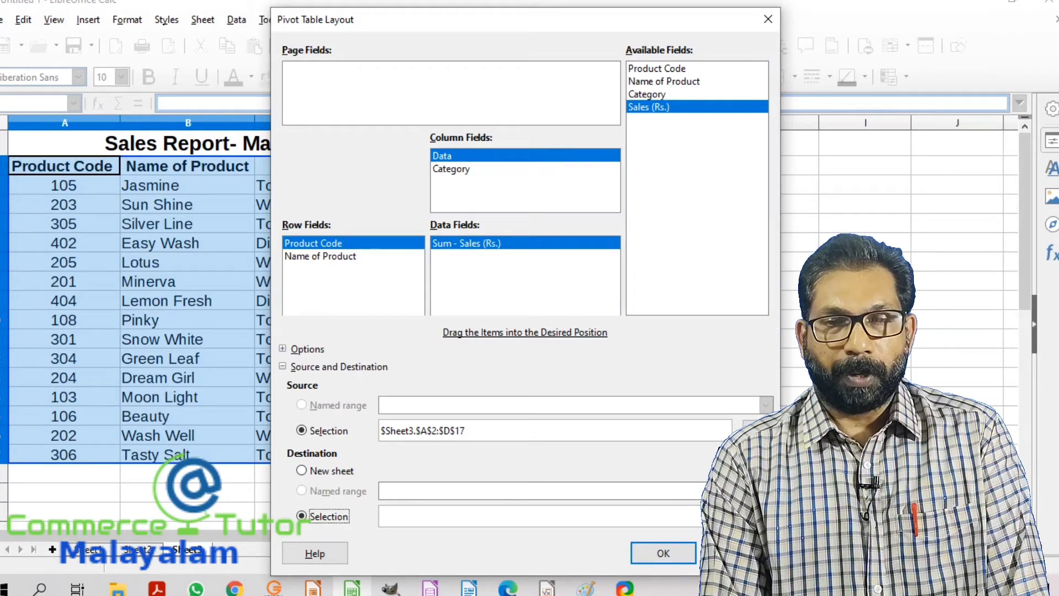
left_click(758, 516)
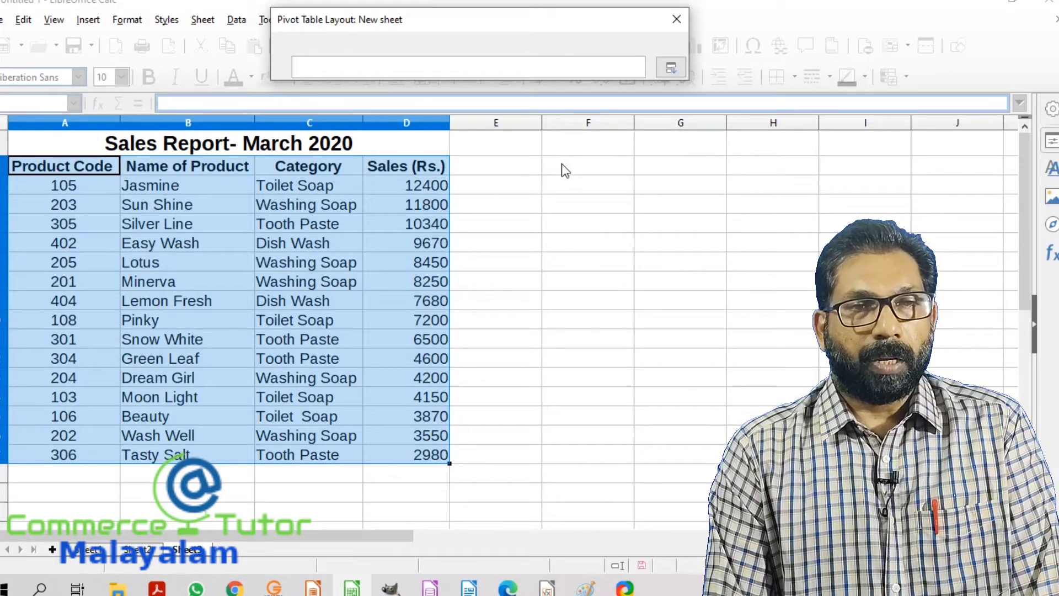
left_click(561, 164)
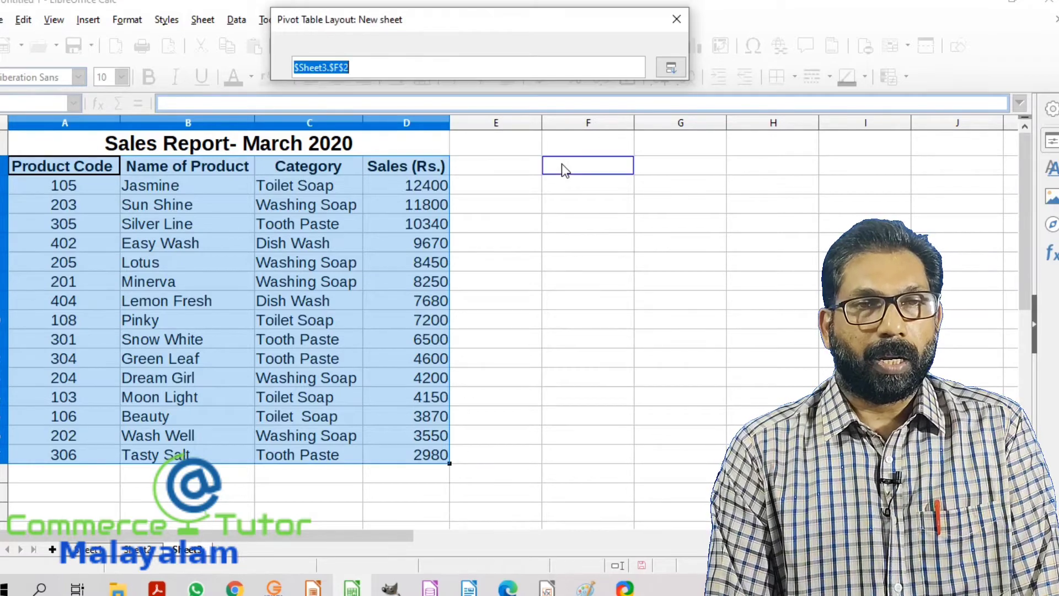
left_click(668, 65)
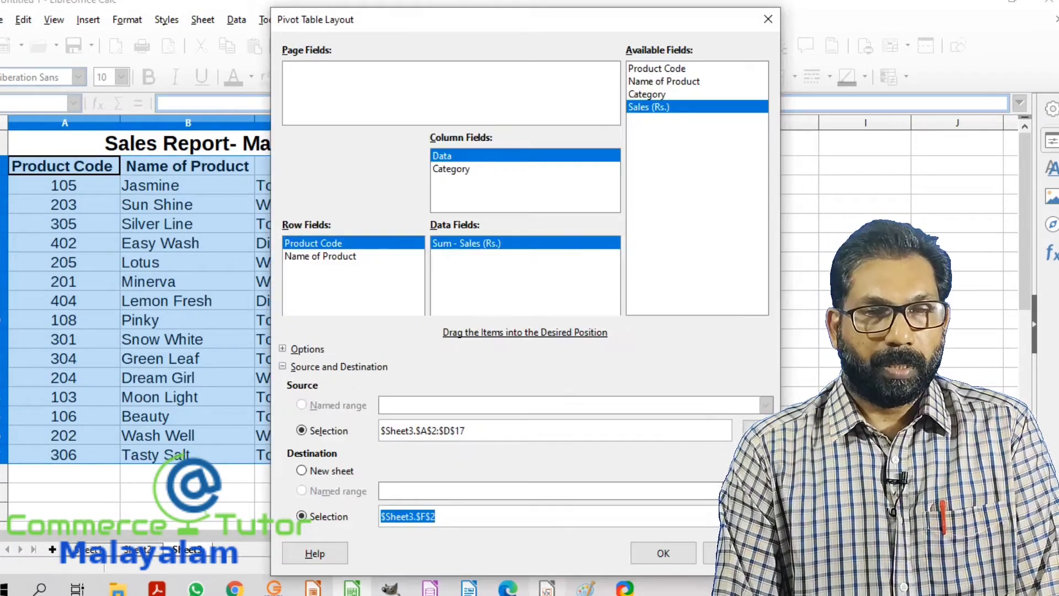
left_click(674, 549)
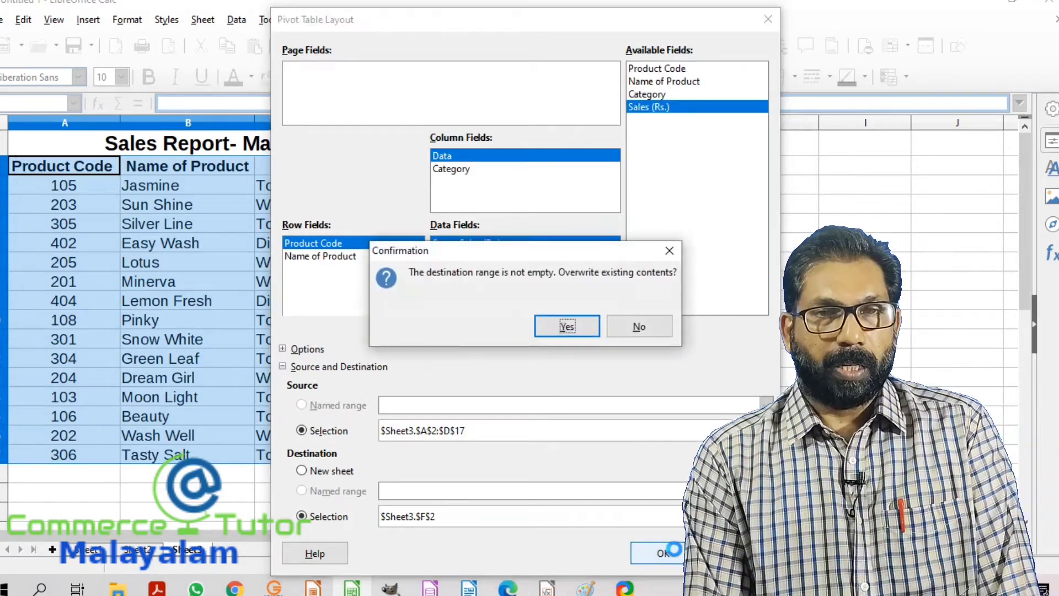
key("Return")
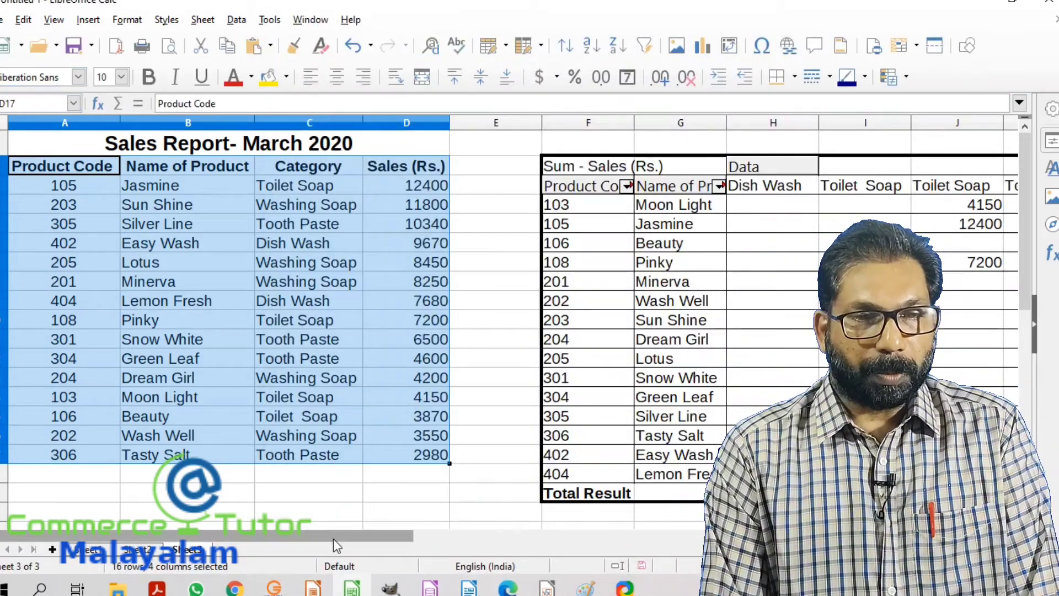
left_click_drag(337, 535, 524, 554)
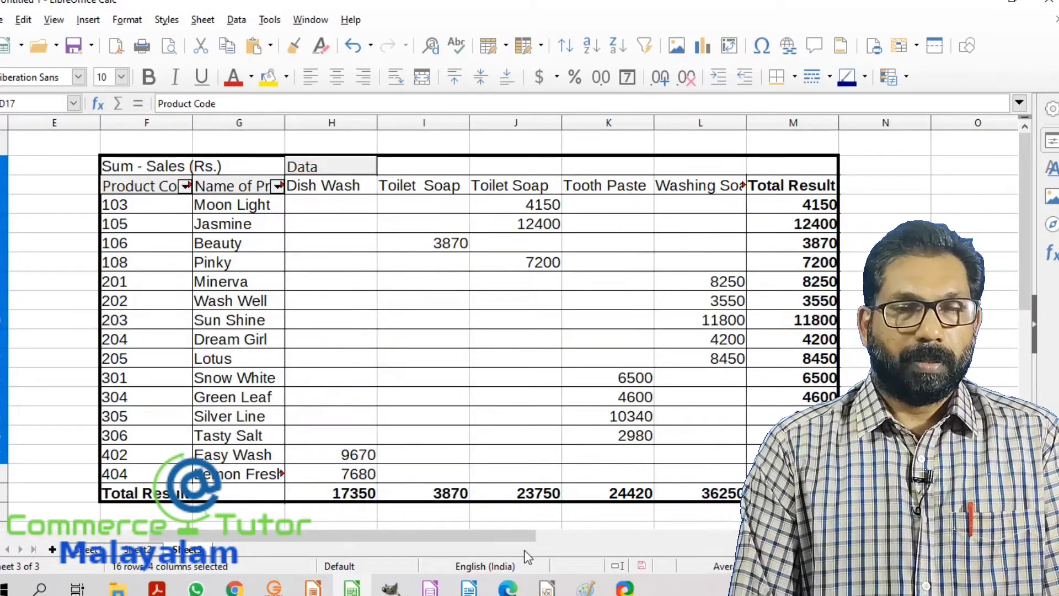
left_click_drag(479, 536, 325, 566)
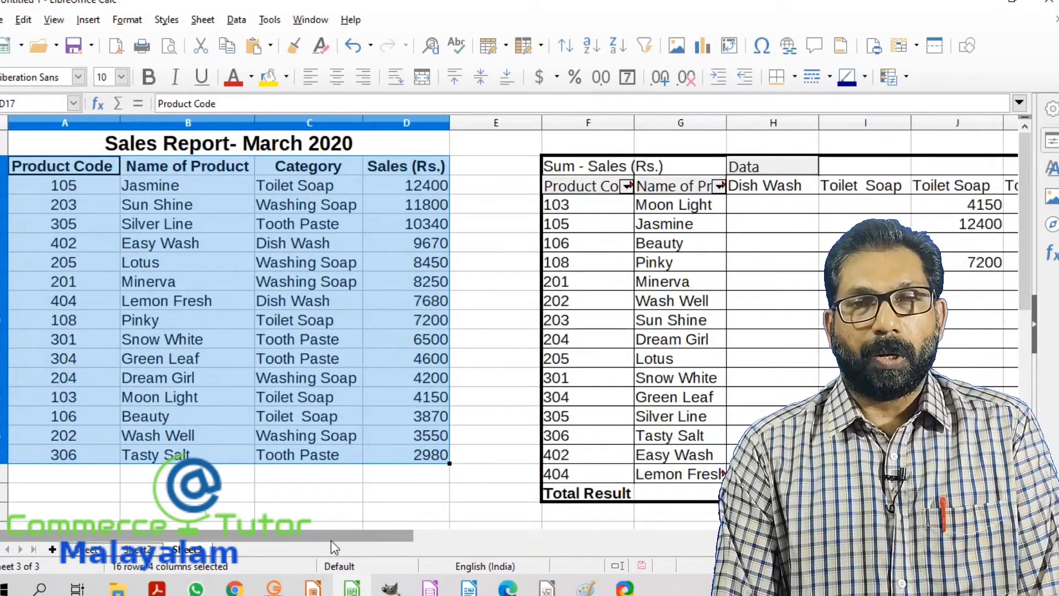
left_click_drag(331, 538, 478, 540)
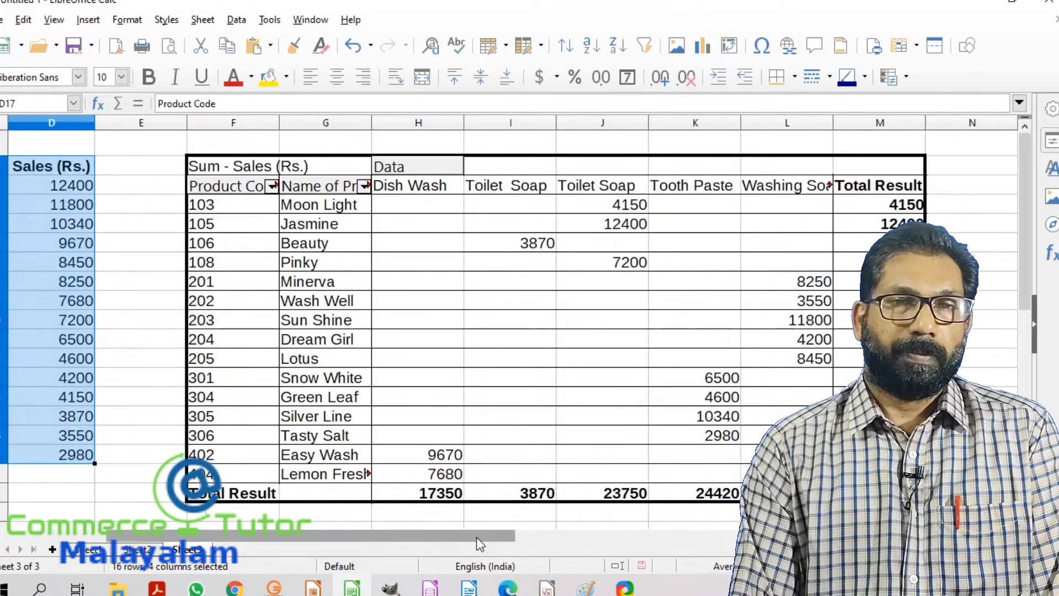